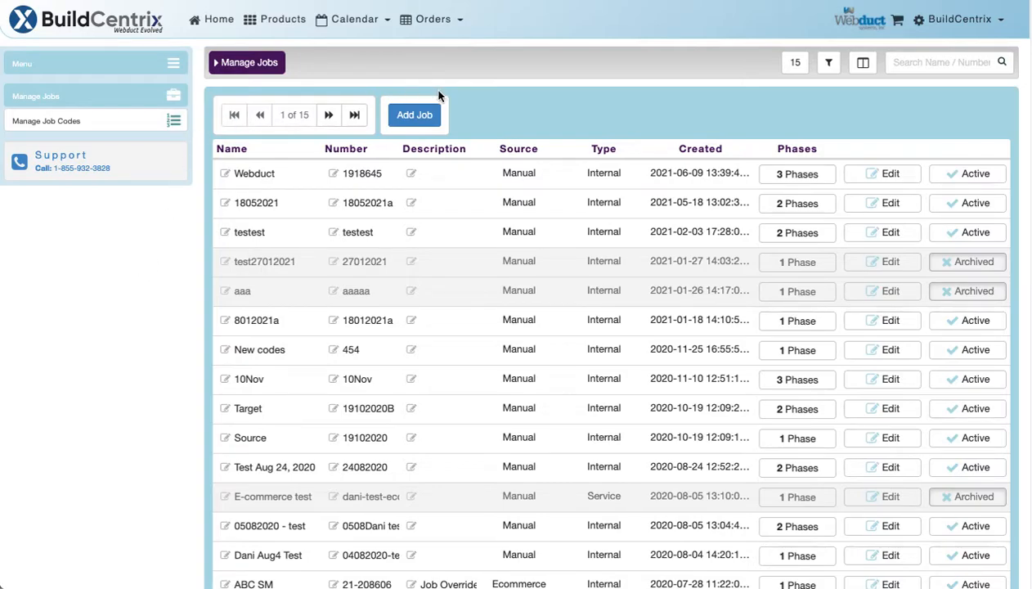
Review the Add Job form and its job type options, closing it without saving a job.
left_click(434, 116)
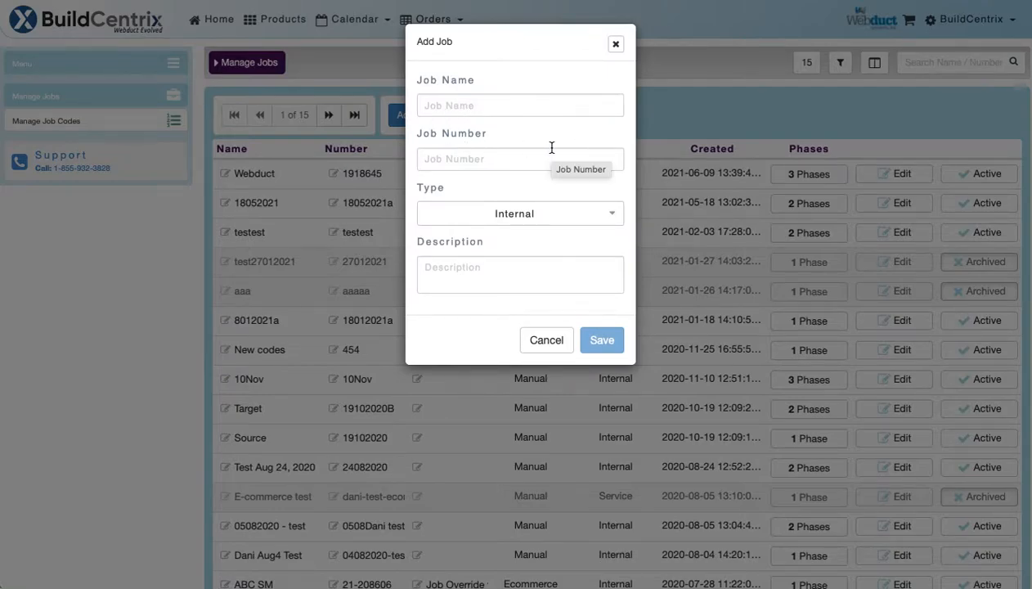
left_click(516, 216)
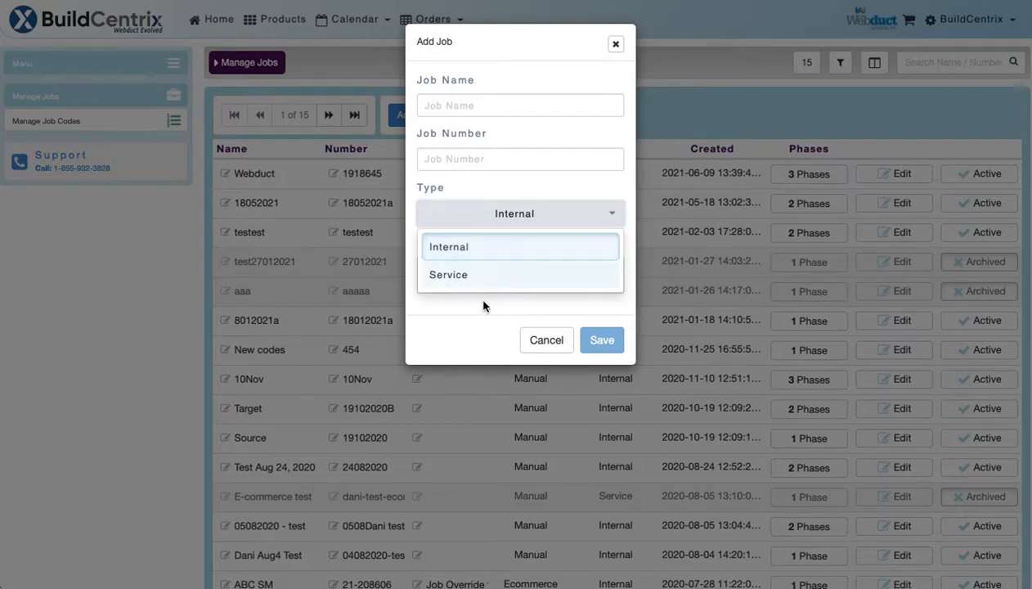
left_click(465, 339)
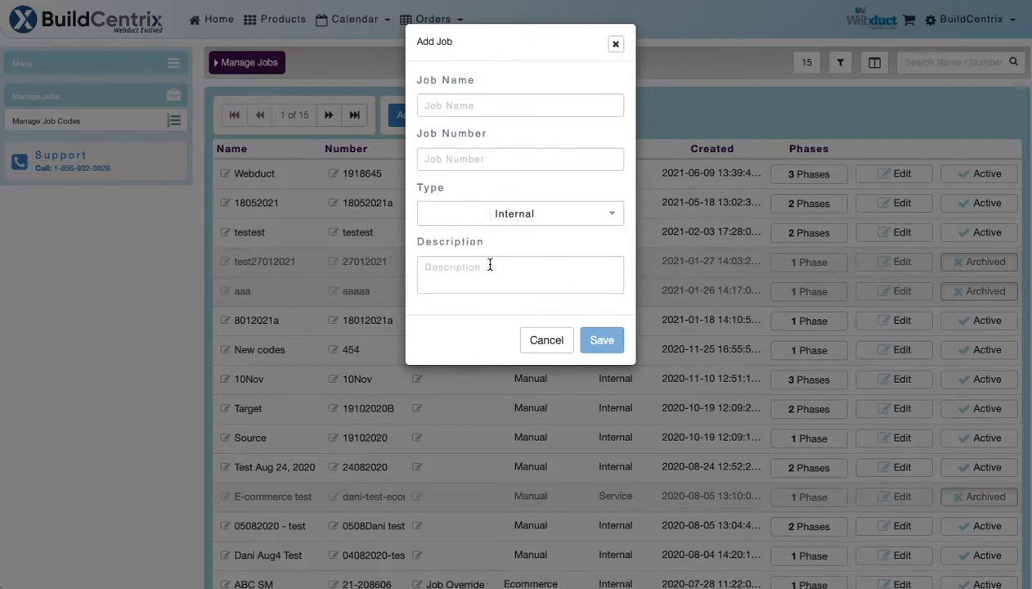
left_click(563, 340)
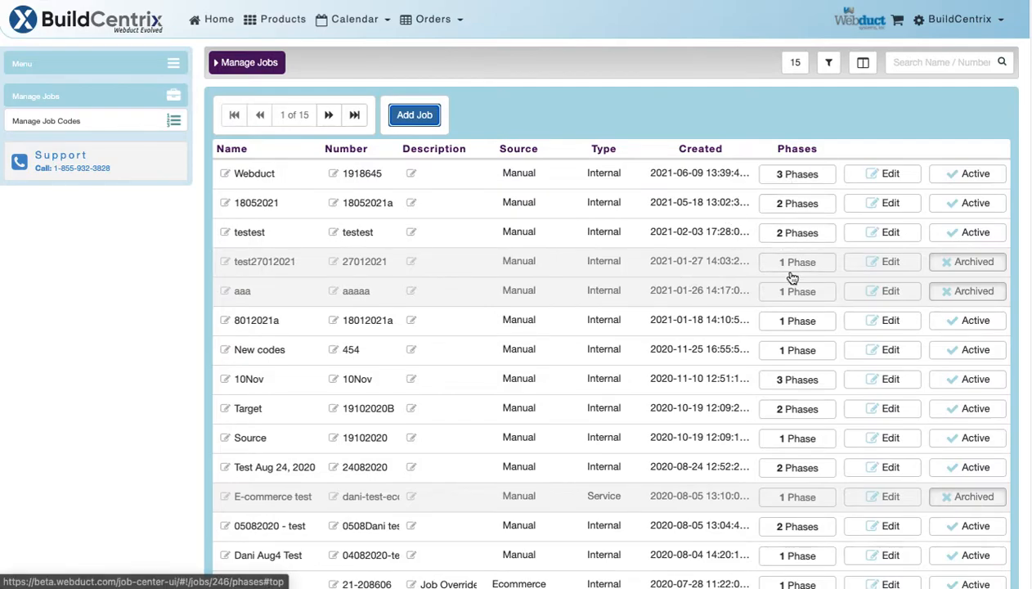
View the phases of the Webduct job and inspect the Add Phase form, closing it without saving.
left_click(791, 173)
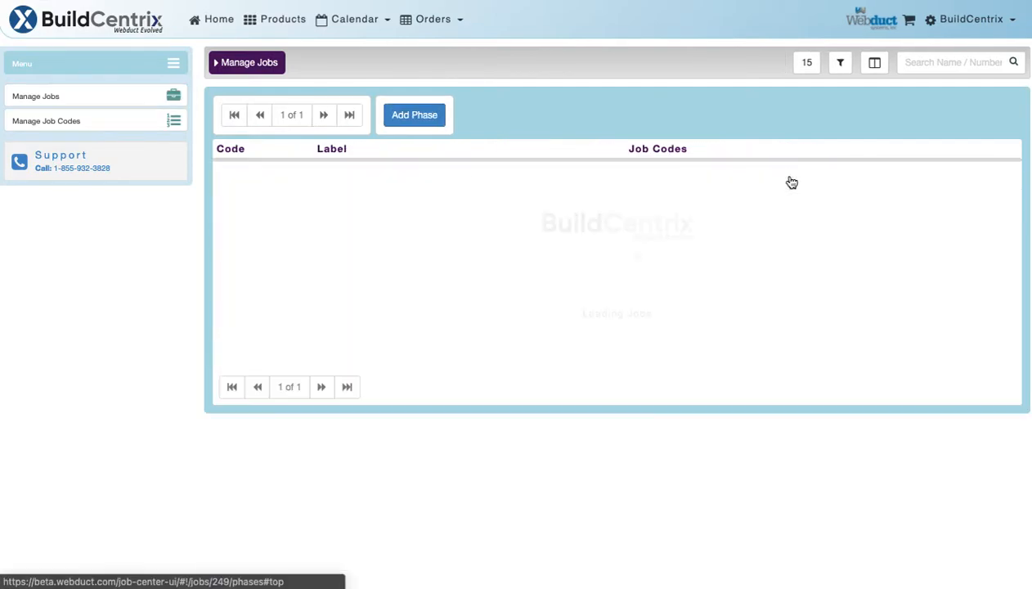
left_click(410, 119)
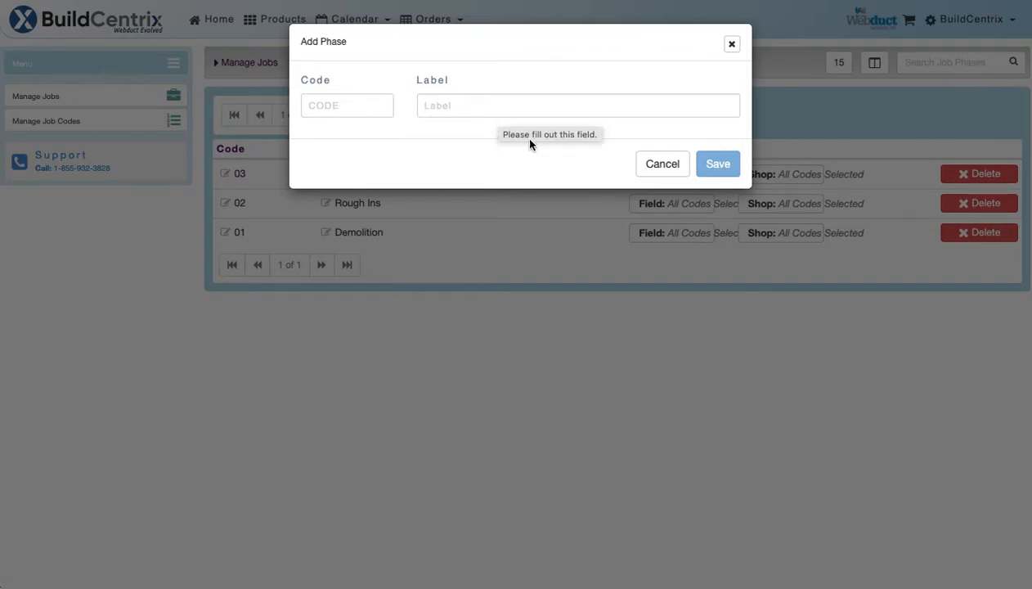
left_click(640, 170)
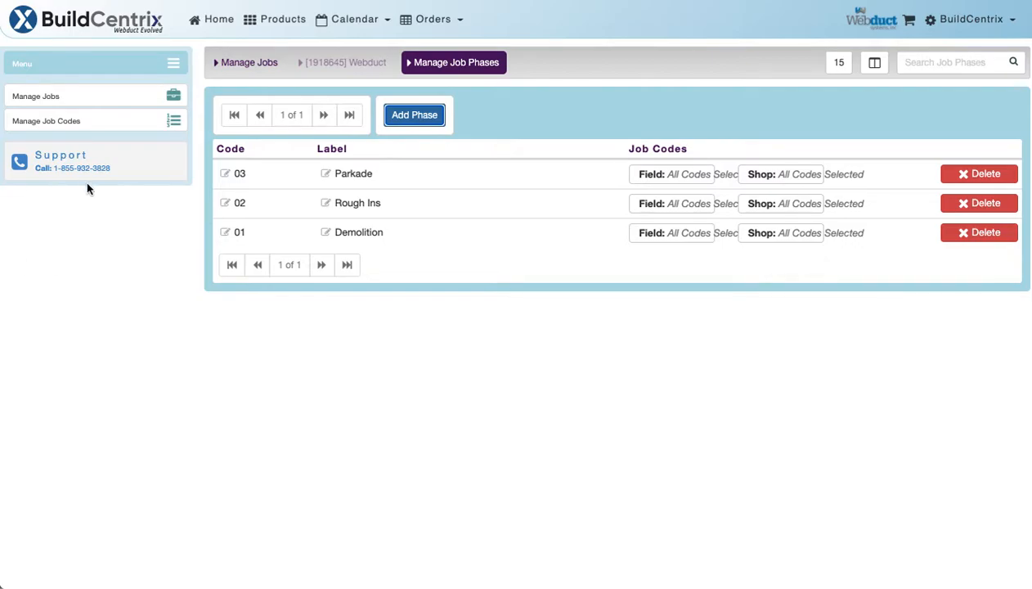
Show the job codes list and review the time allocation options in a new job code form.
left_click(76, 130)
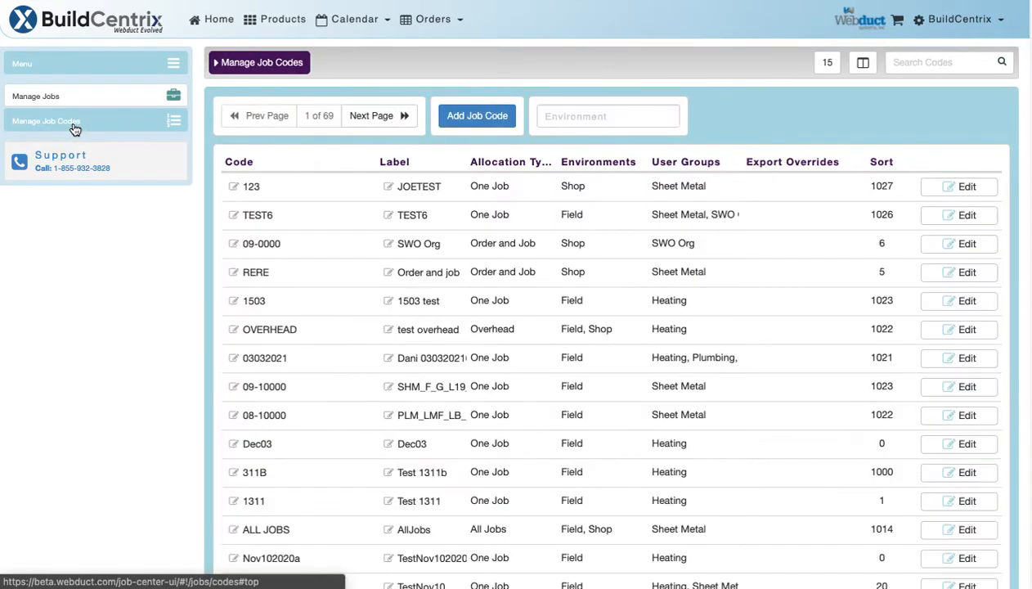
left_click(471, 120)
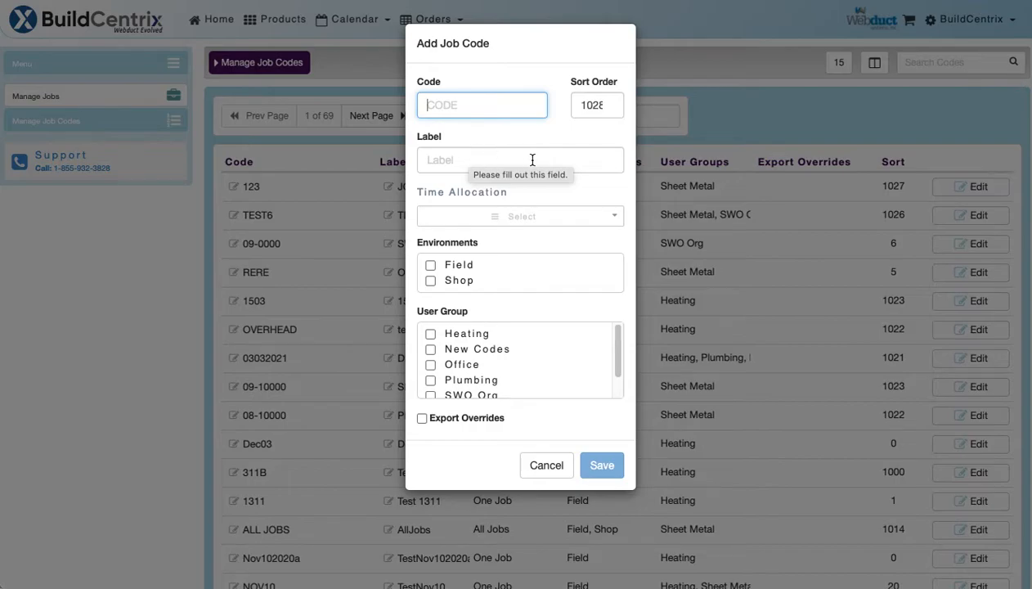
left_click(475, 217)
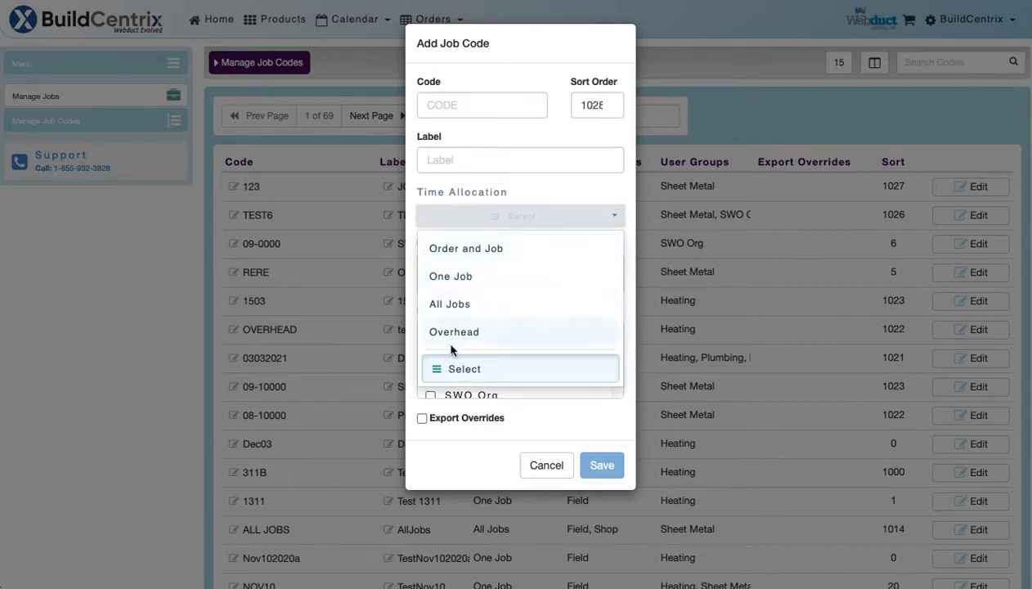
left_click(441, 223)
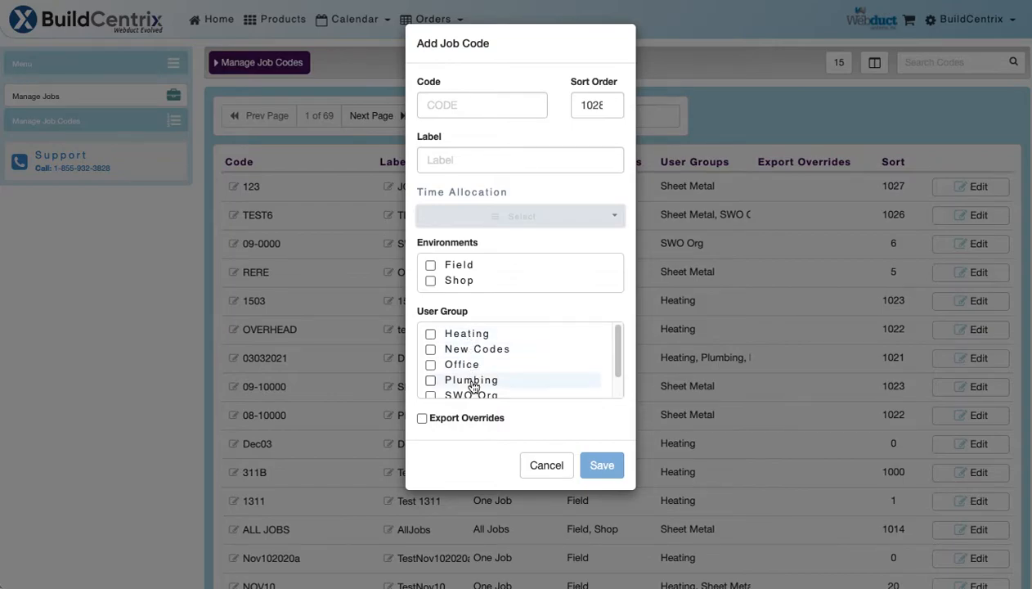
Review the user groups and export override fields for a new job code, and discard the form.
scroll(474, 347, "down", 1)
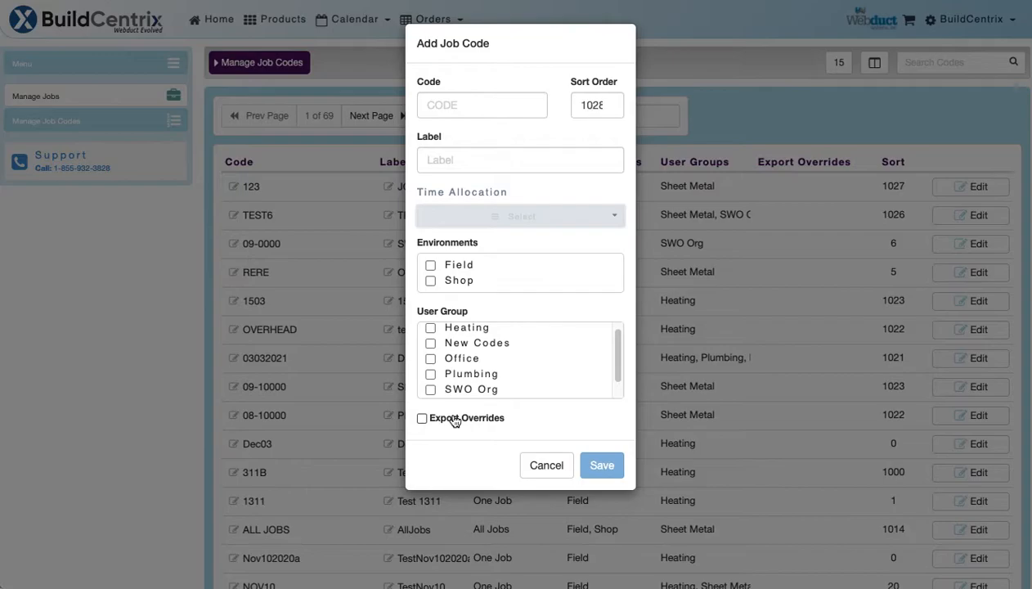
left_click(455, 419)
scroll(455, 417, "down", 3)
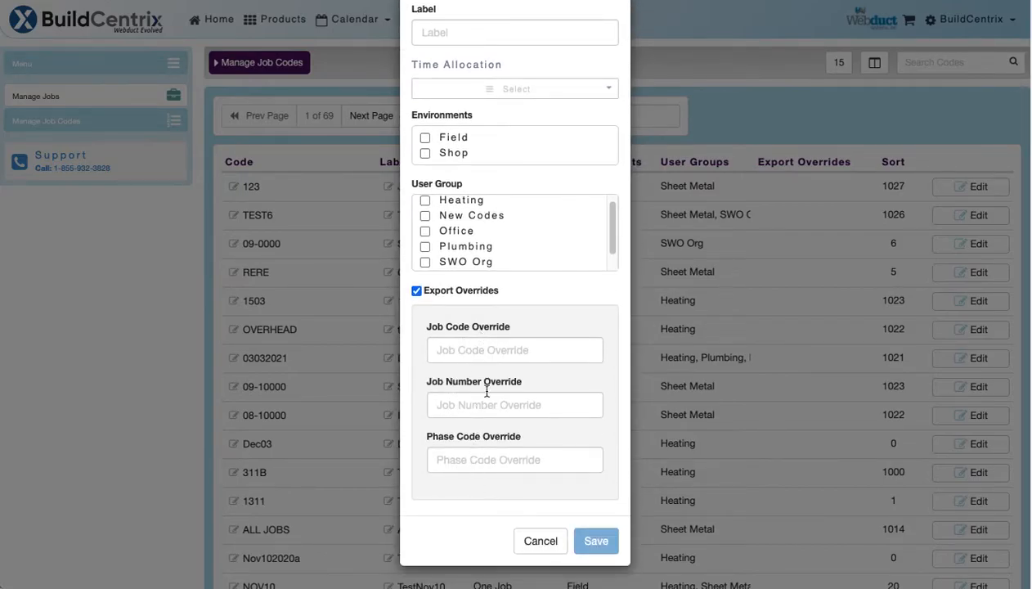
left_click(539, 540)
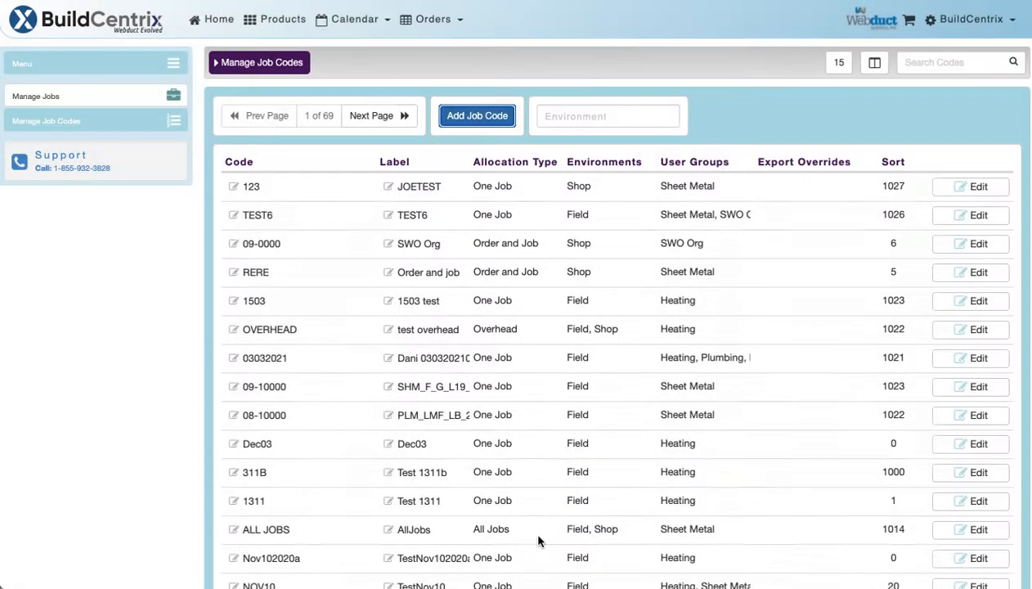
Open the timecards list in the Shop Timecards administration.
left_click(968, 29)
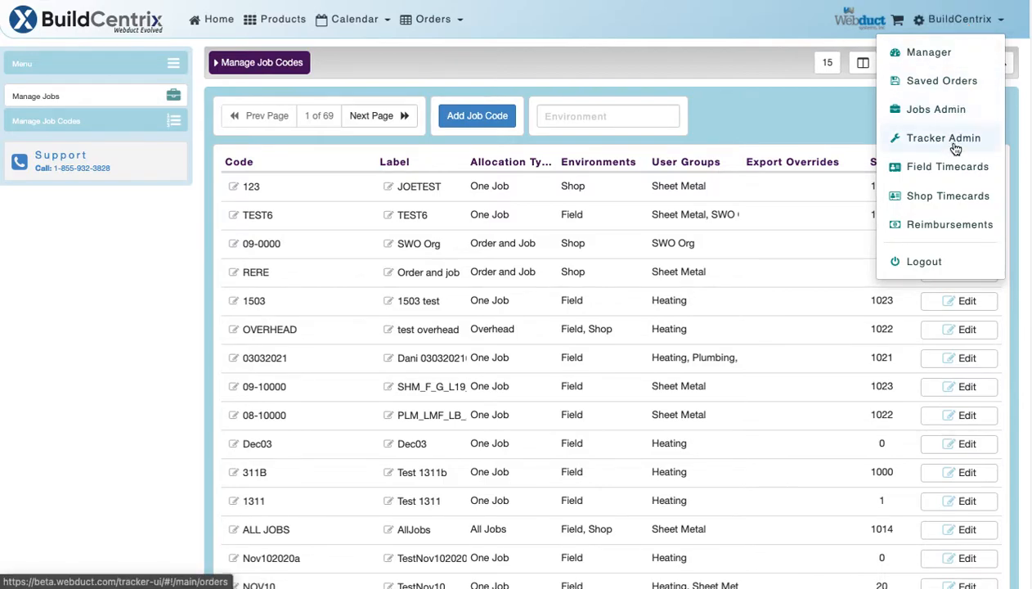
left_click(945, 198)
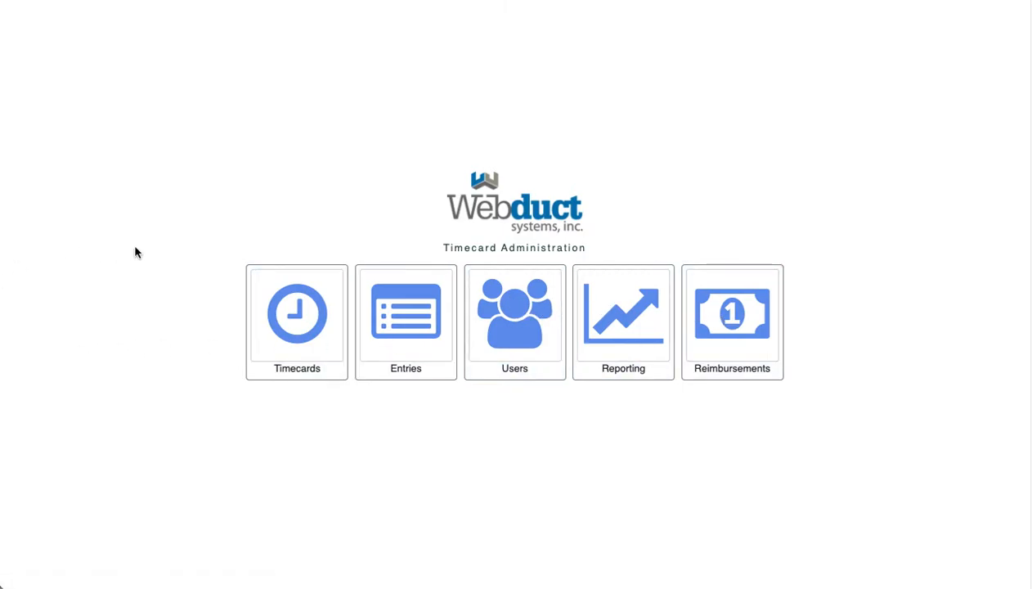
left_click(273, 304)
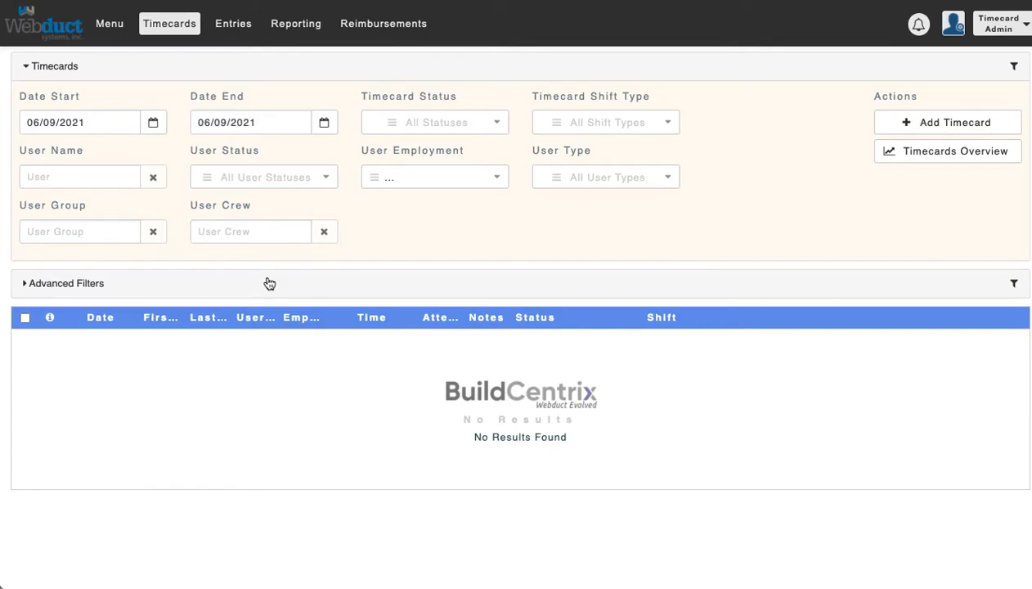
Filter the timecards to the date range 05/31/2021 through 06/05/2021.
left_click(153, 125)
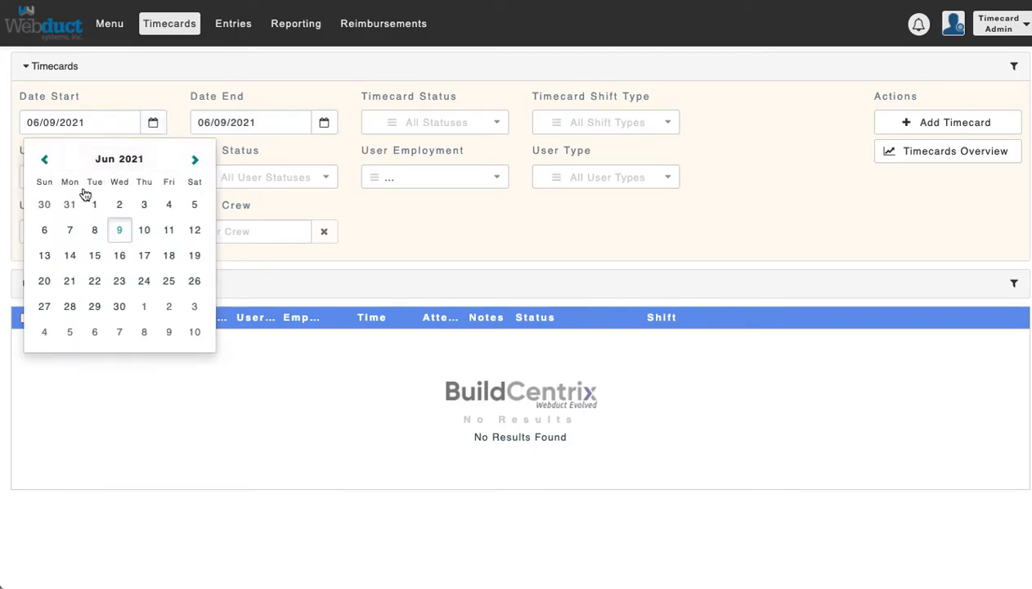
left_click(67, 211)
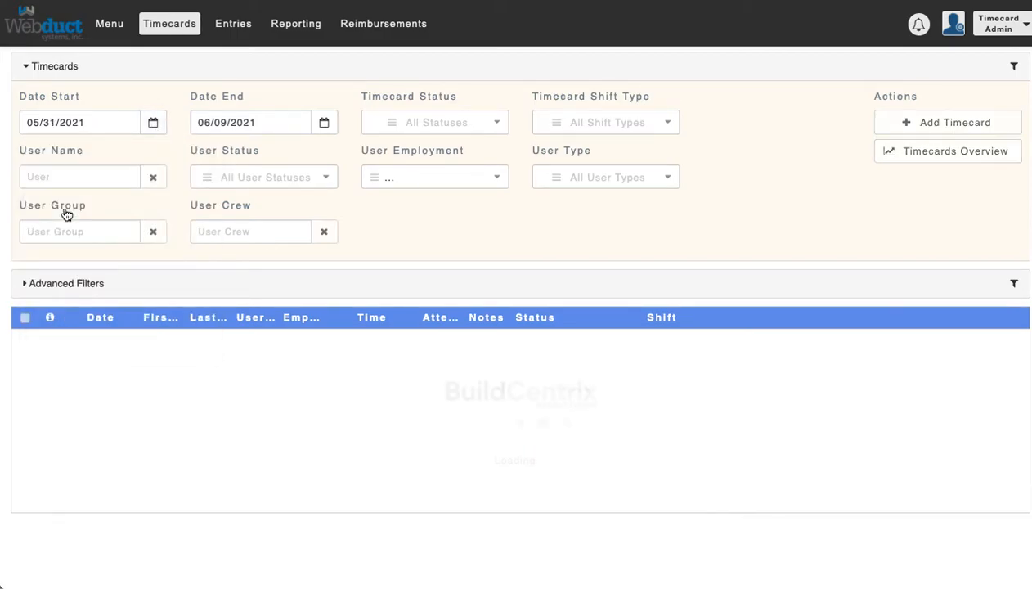
left_click(325, 123)
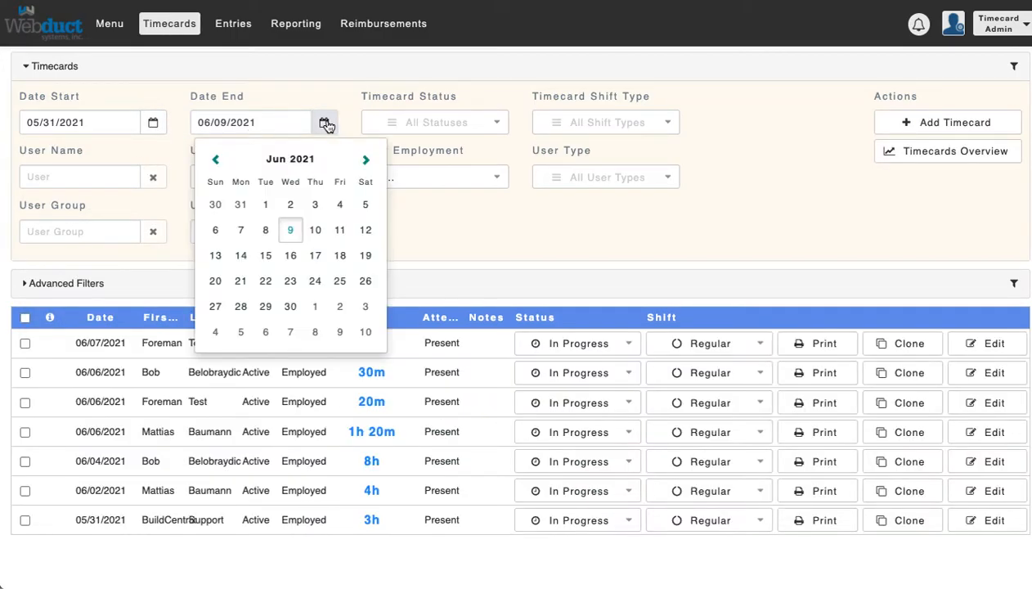
left_click(362, 206)
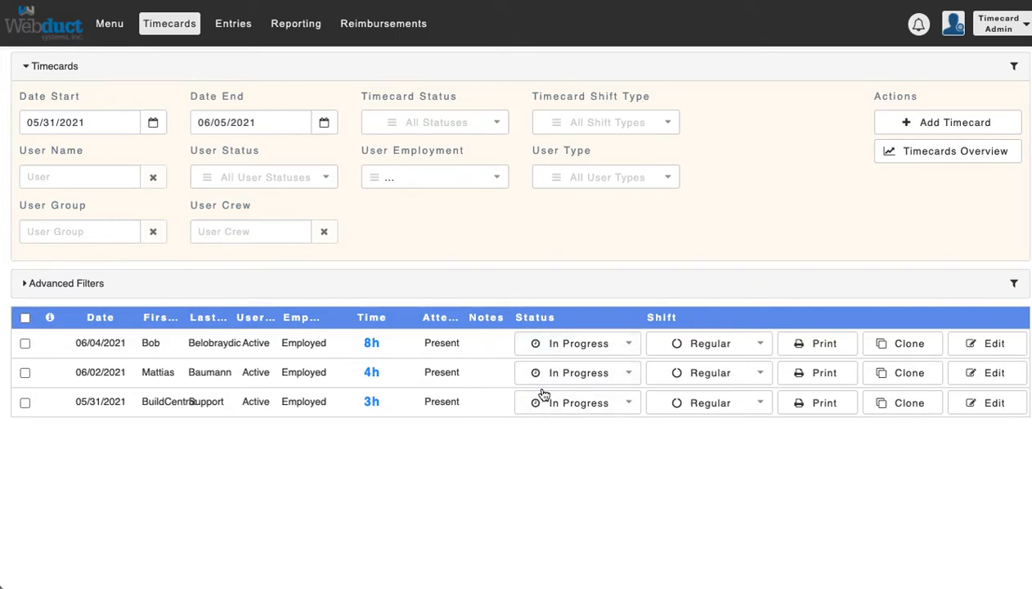
Check the shift choices for the 06/04/2021 timecard, and set the status of all listed timecards to Approved.
left_click(697, 355)
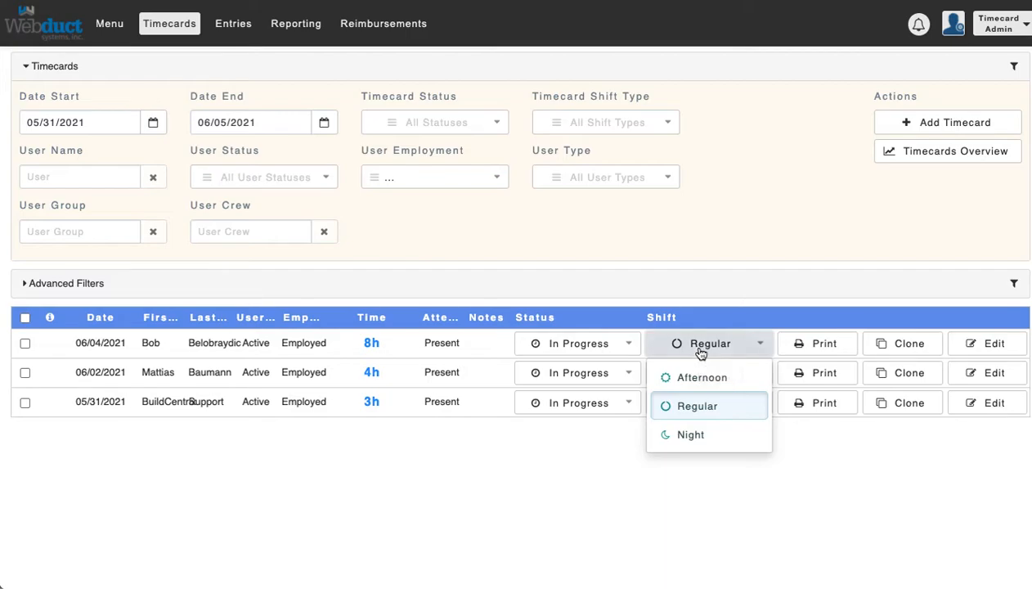
left_click(700, 353)
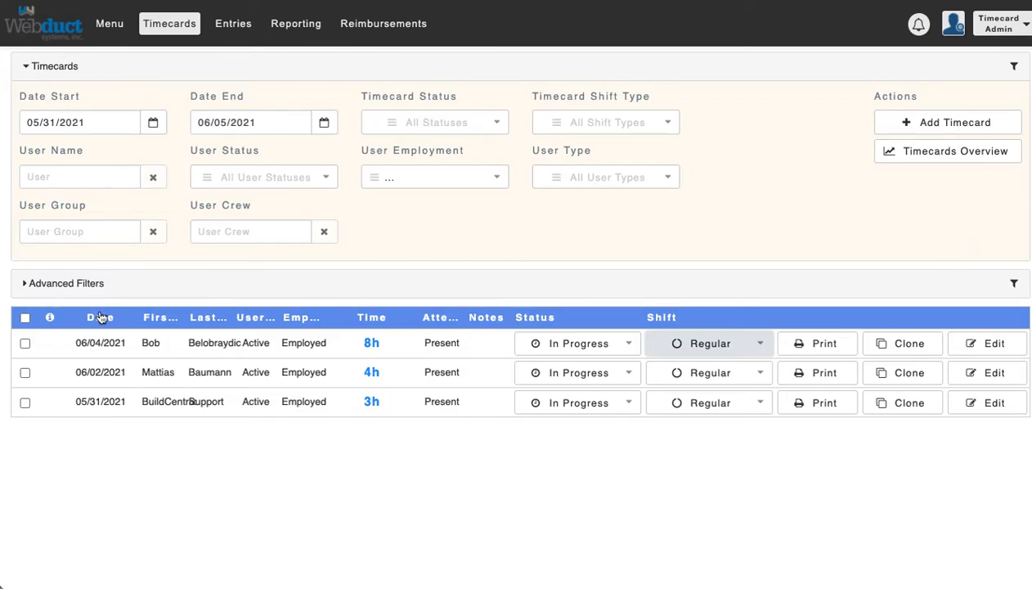
left_click(24, 319)
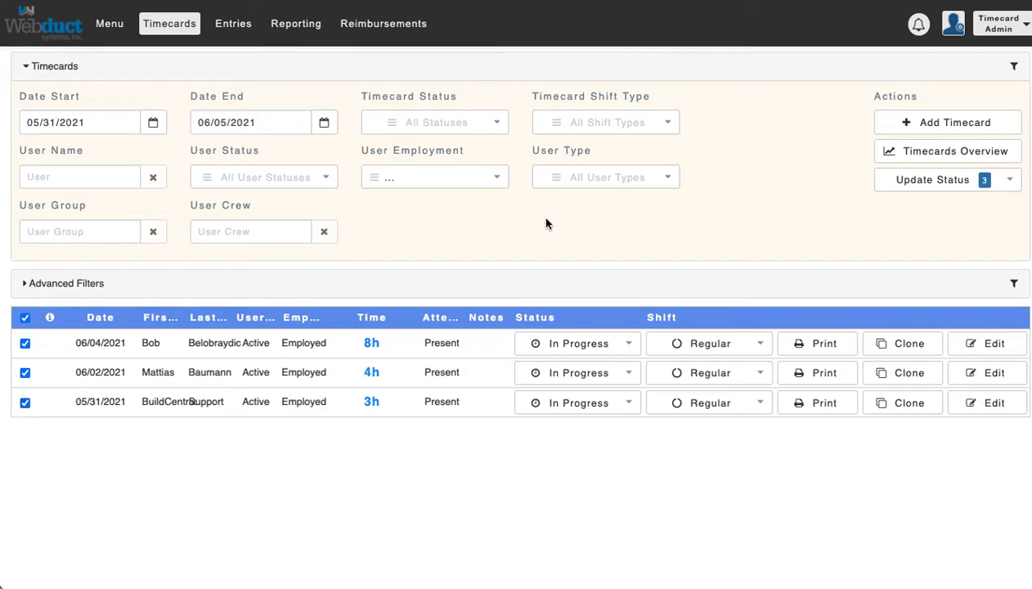
left_click(938, 181)
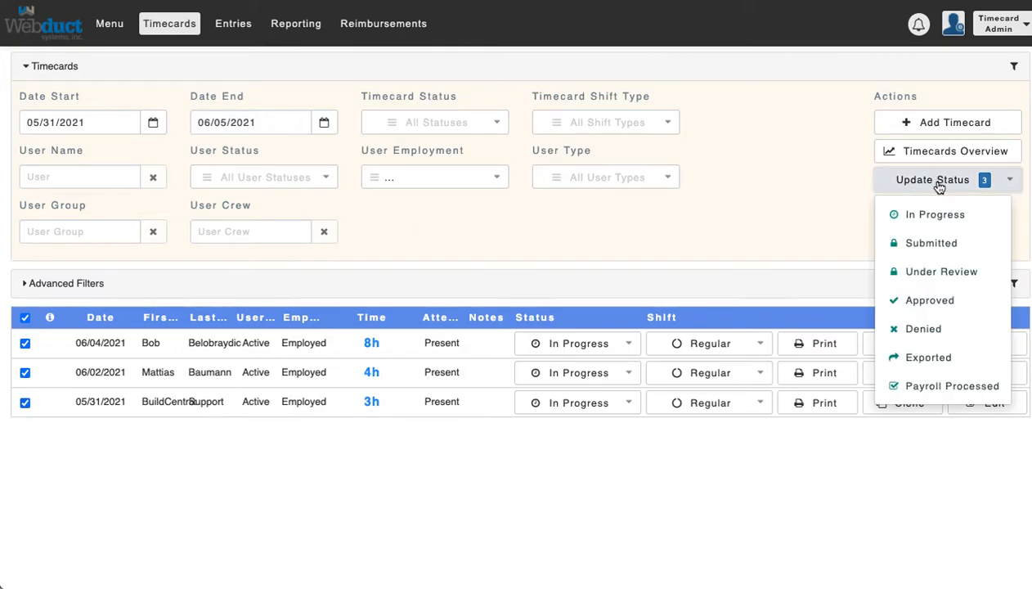
left_click(933, 300)
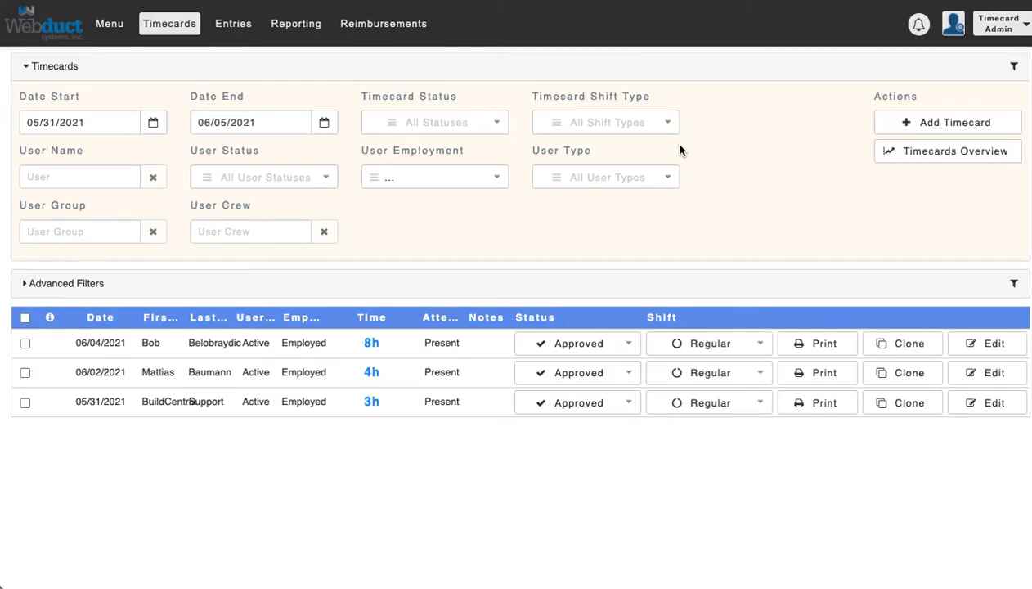
Go to user management from timecard administration and open a blank form for adding a user.
left_click(110, 24)
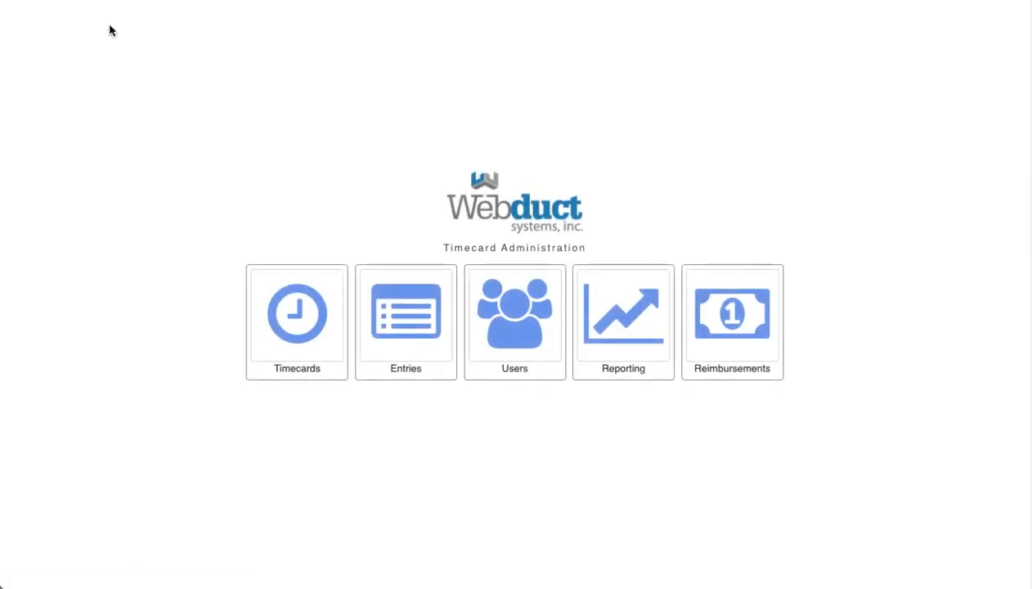
left_click(536, 325)
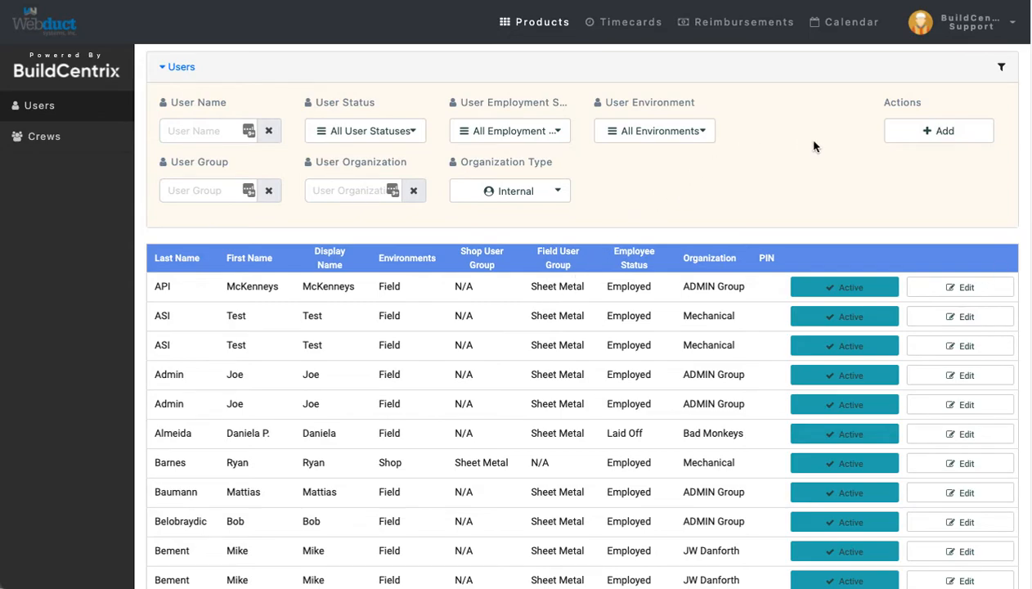
left_click(954, 137)
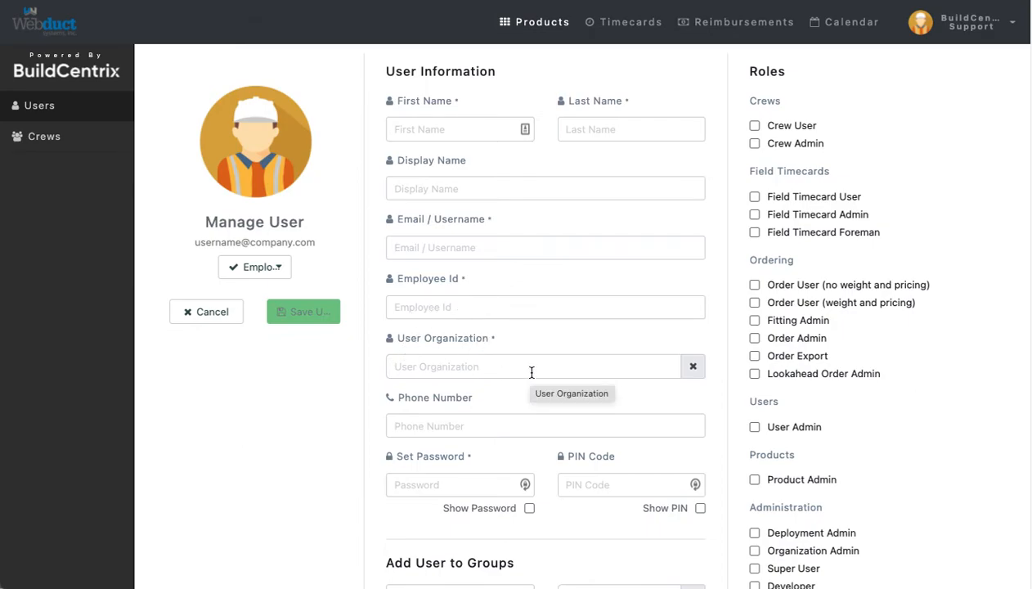
Examine the new user form's information fields, group assignment section and available roles, down to Reimbursements.
scroll(532, 372, "down", 1)
scroll(532, 372, "down", 3)
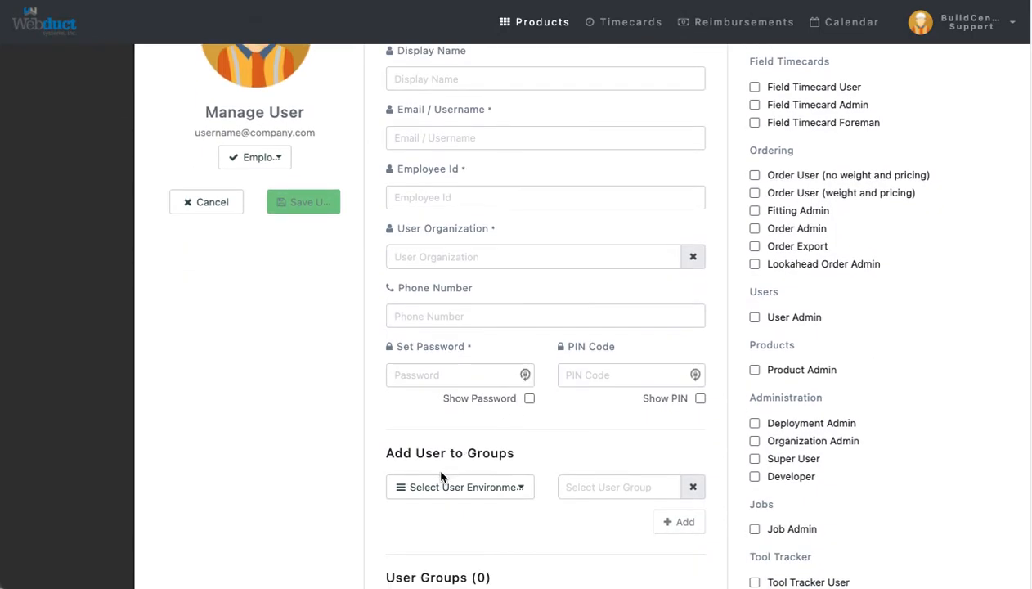
scroll(536, 473, "down", 3)
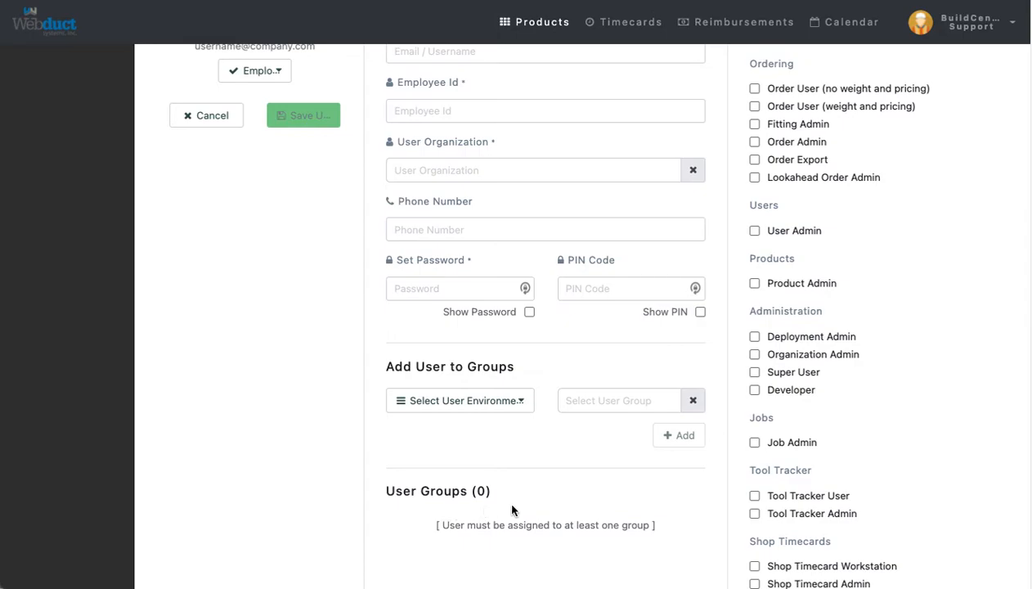
scroll(512, 509, "up", 6)
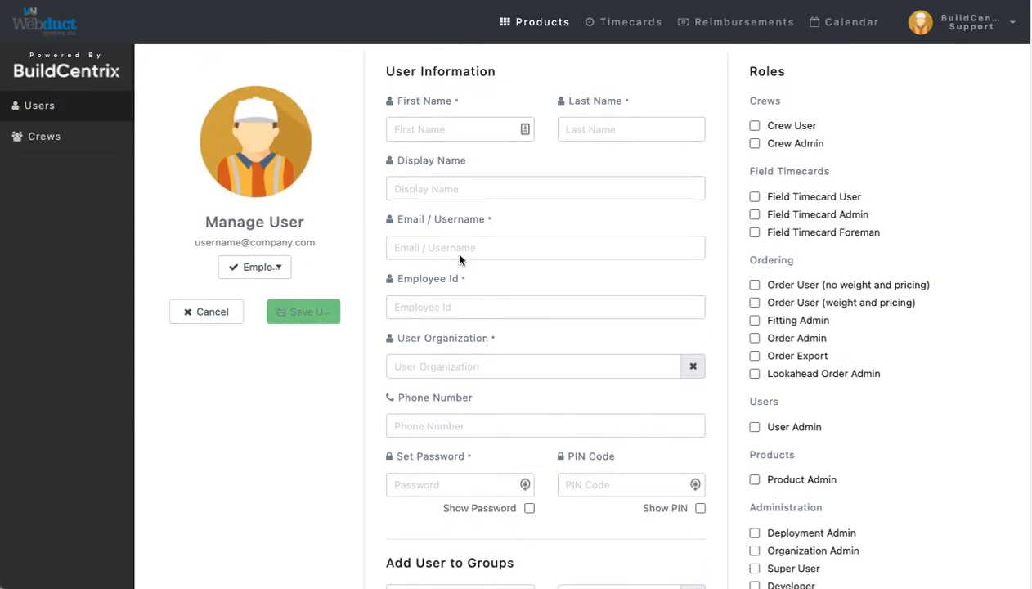
left_click(422, 187)
mouse_move(276, 136)
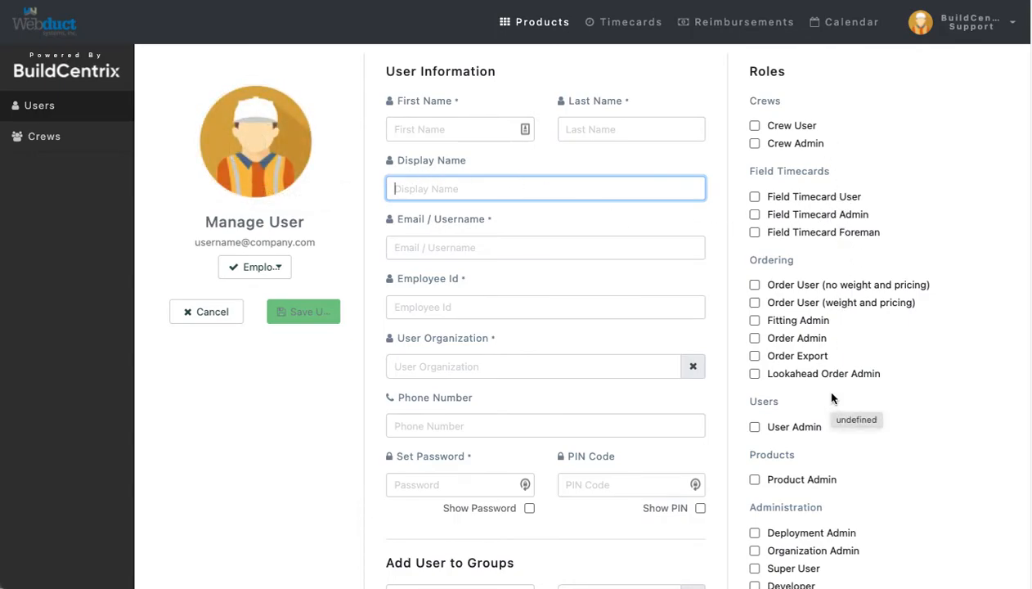
scroll(858, 235, "down", 3)
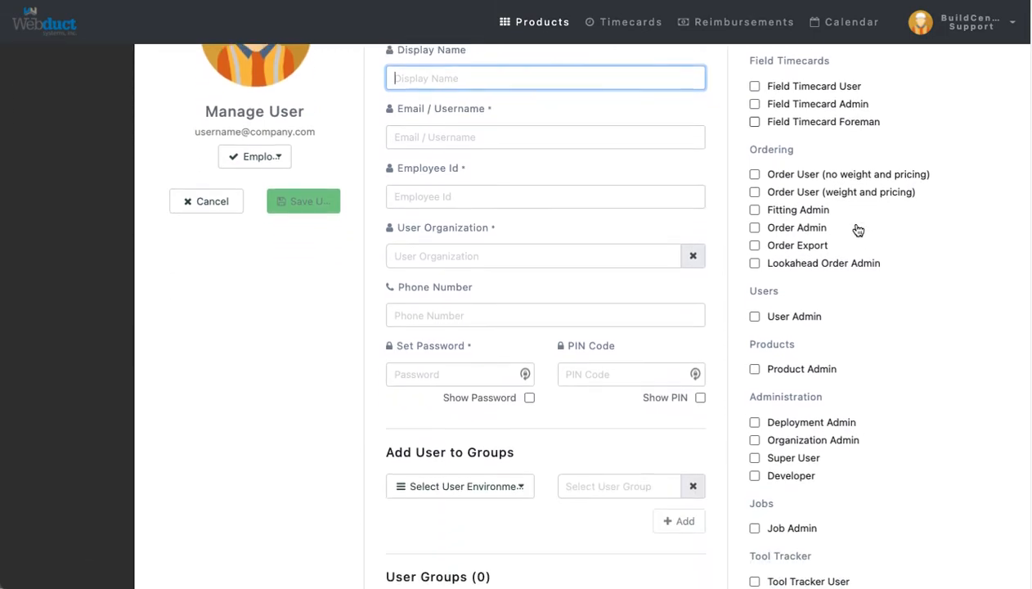
scroll(912, 506, "down", 5)
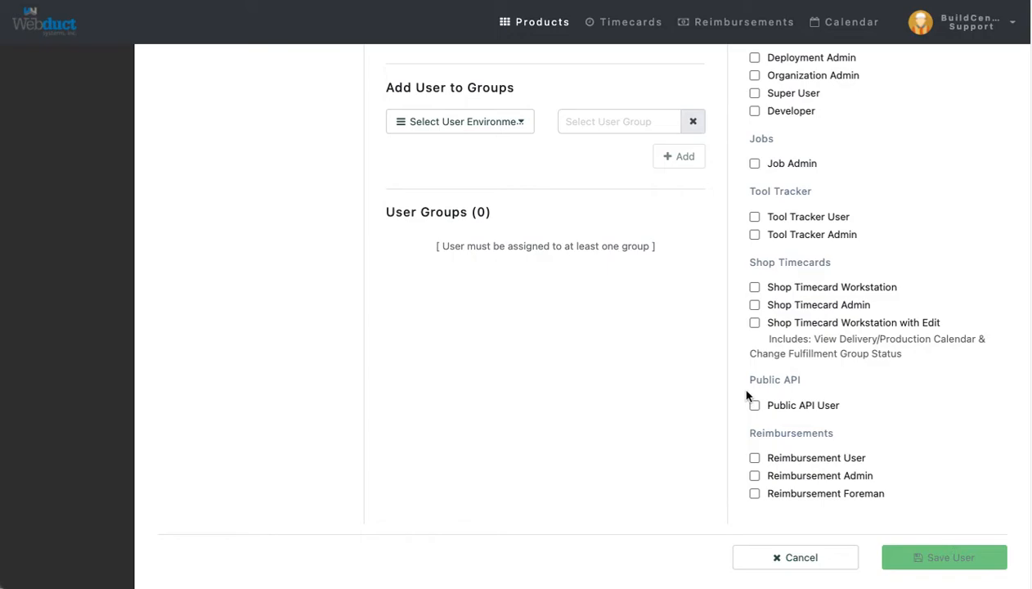
Leave the blank new user form without saving and return to the users list.
scroll(741, 396, "up", 4)
scroll(741, 404, "up", 3)
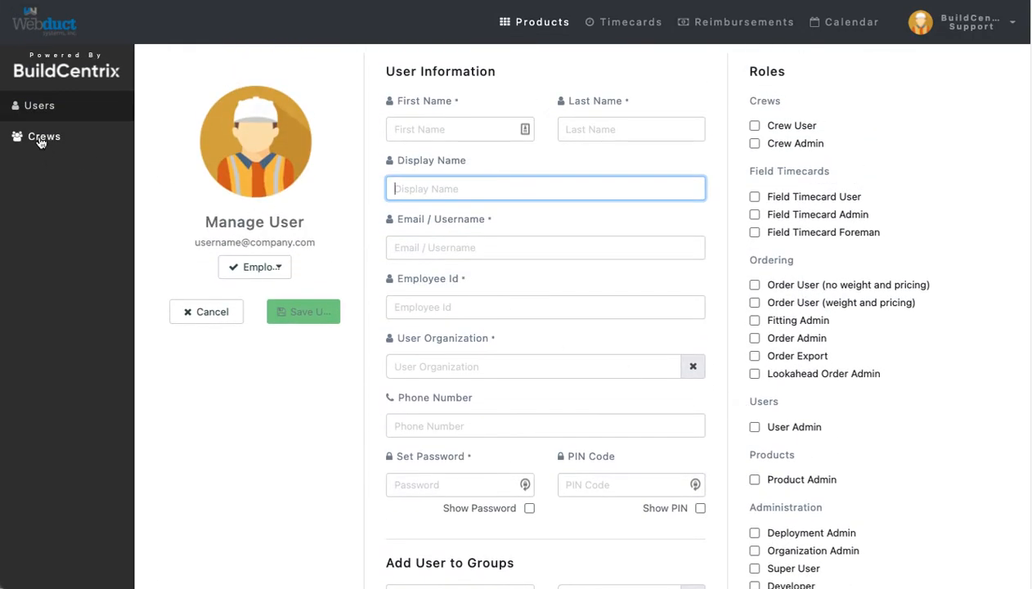
left_click(41, 107)
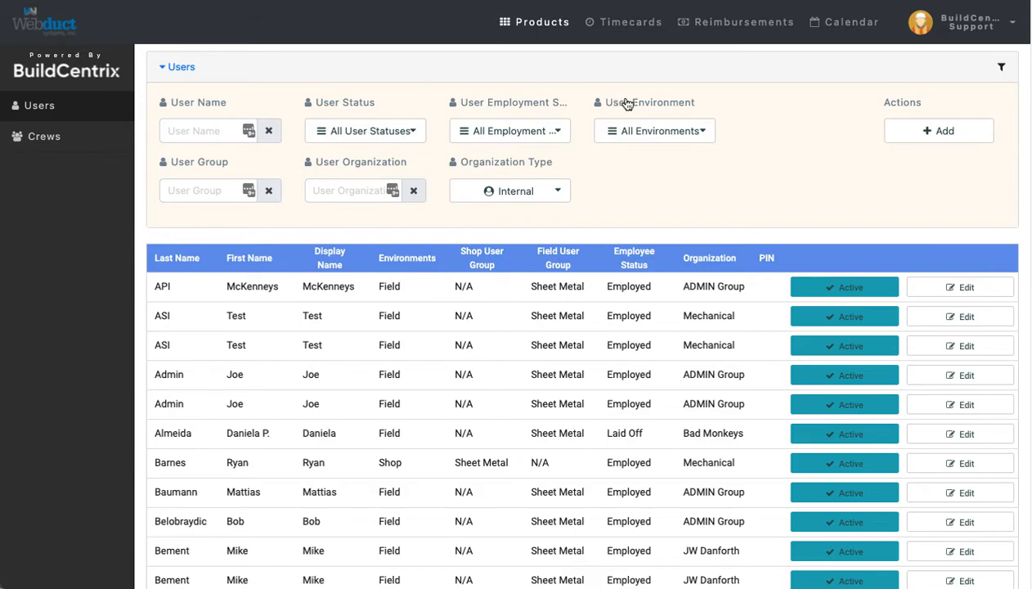
Change the first listed user's status to Archived and set it back to Active.
left_click(829, 291)
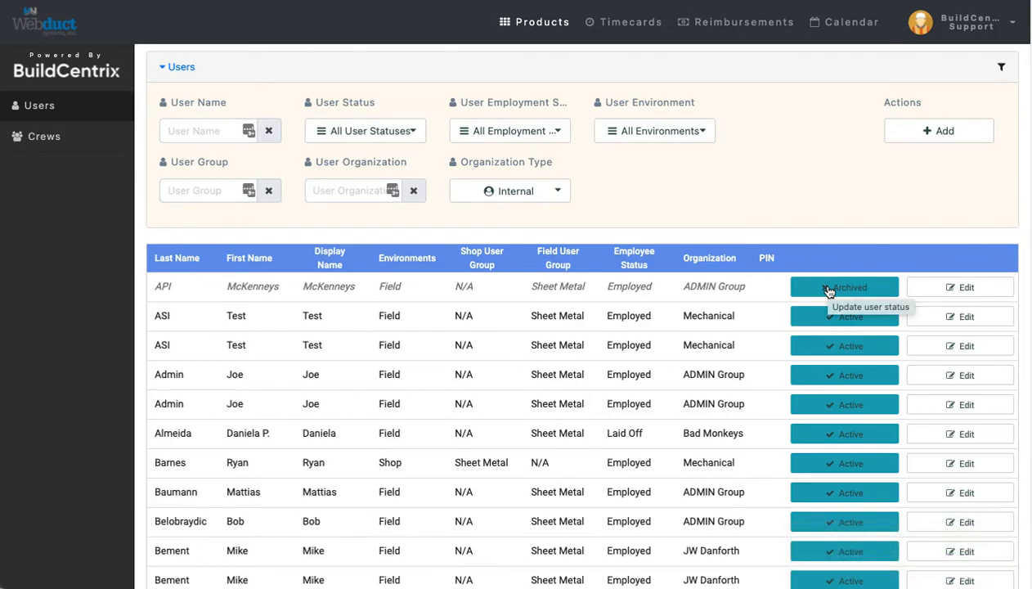
left_click(828, 290)
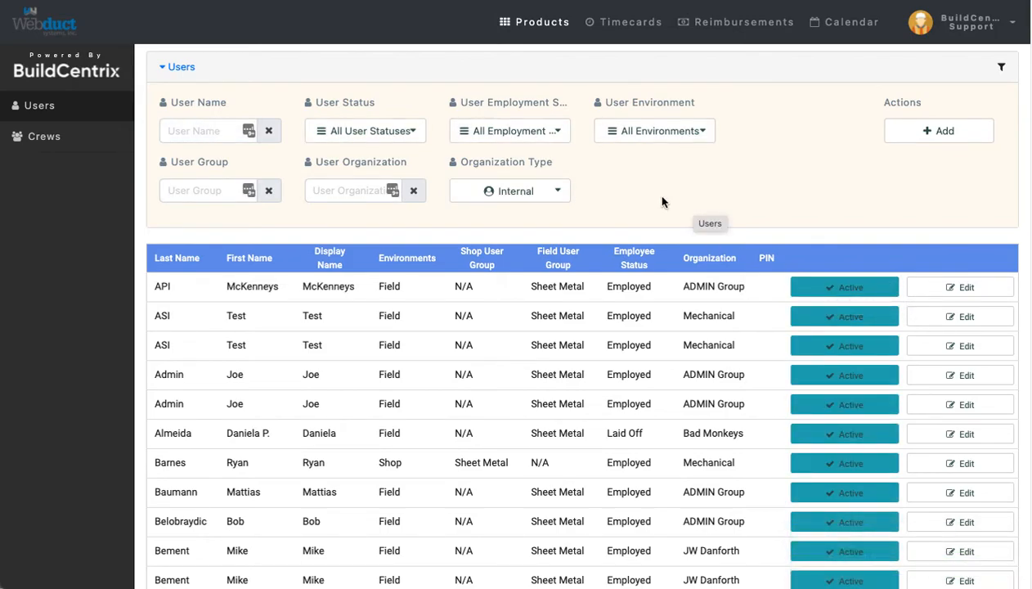
Go to timecard administration reporting and generate the Timecard Entries Report for 05/31/2021 through 06/05/2021.
left_click(628, 29)
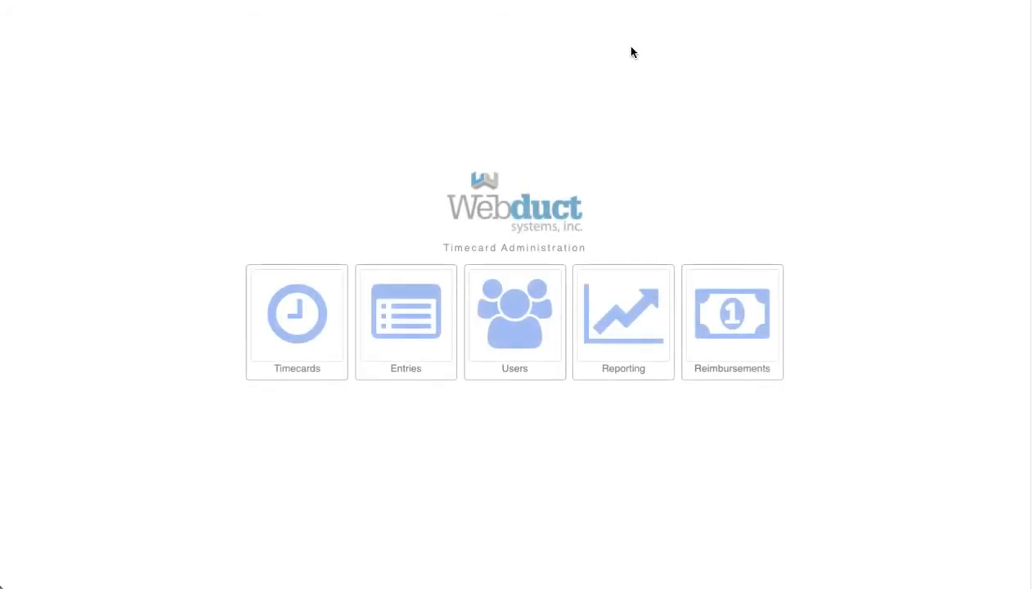
left_click(605, 342)
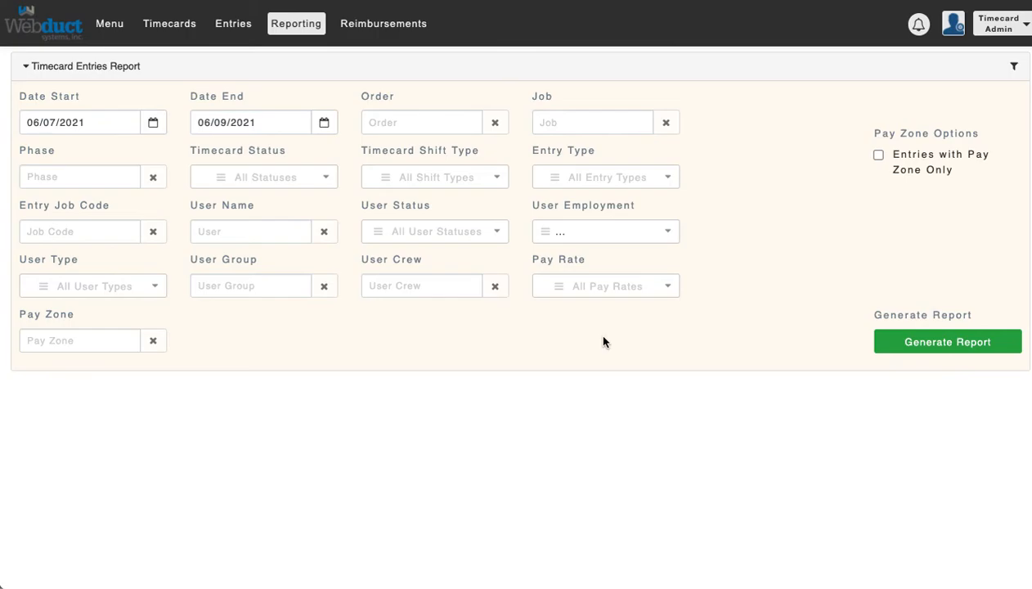
left_click(152, 123)
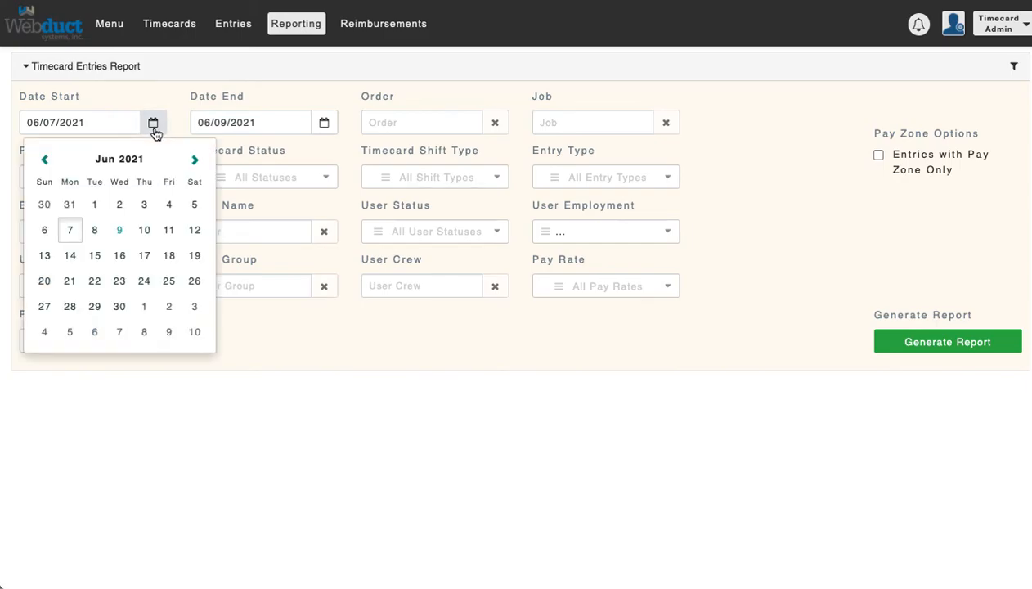
left_click(70, 203)
left_click(217, 122)
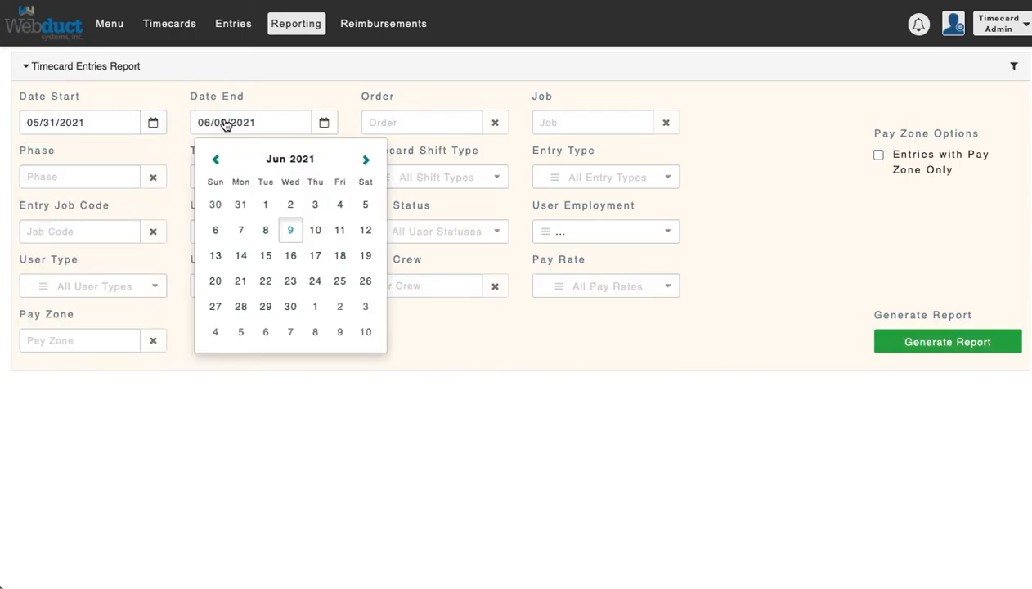
left_click(362, 206)
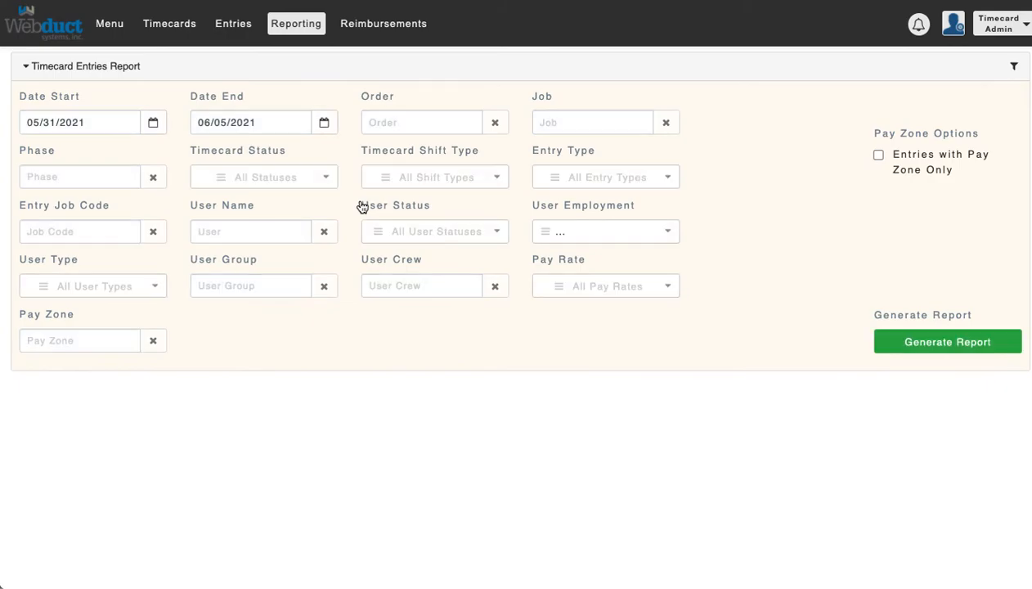
left_click(938, 339)
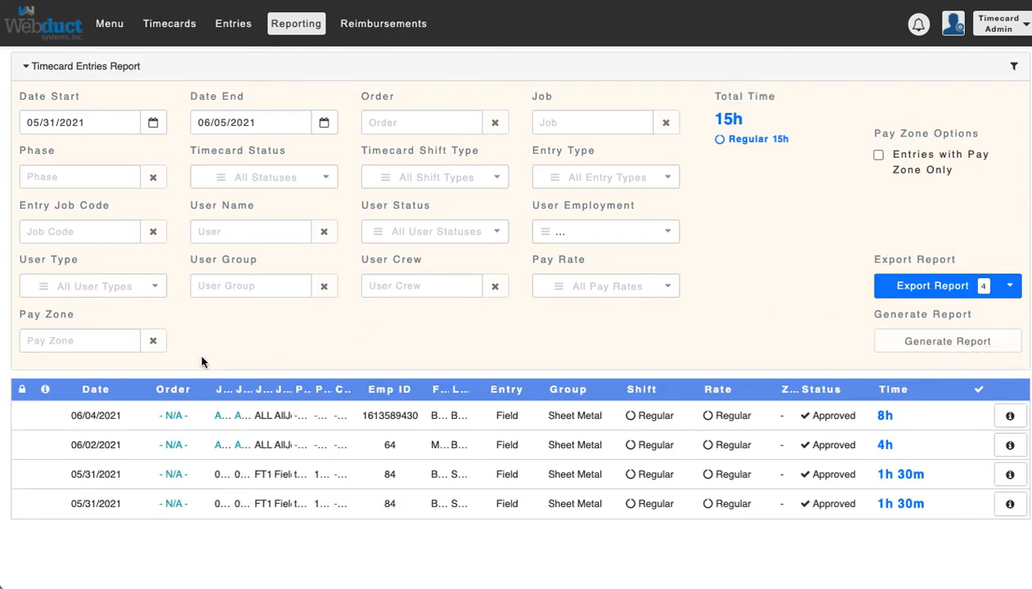
Sort the report entries by date and by the first job column, and check the available report export formats.
left_click(88, 392)
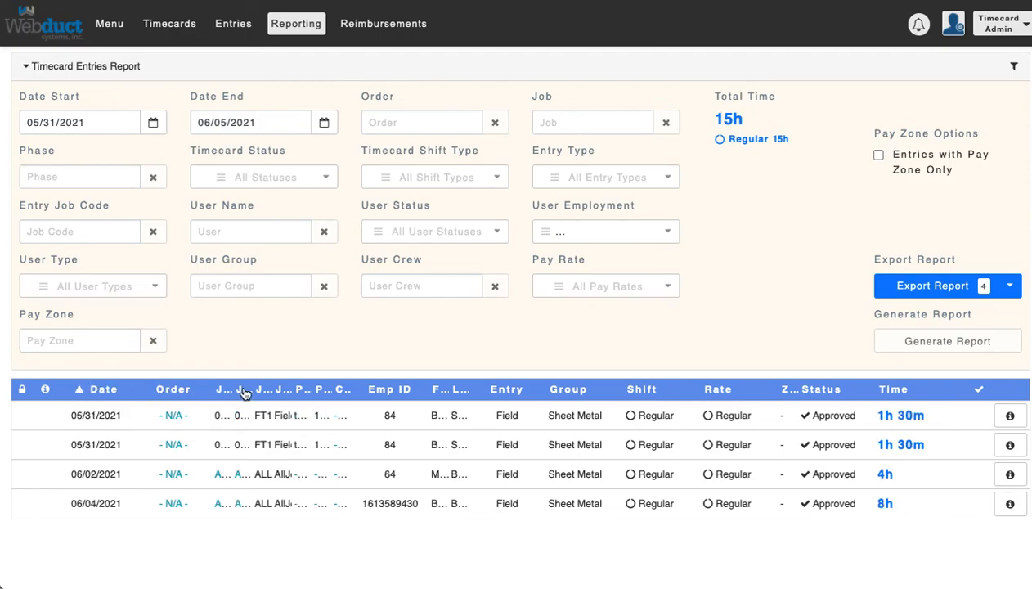
left_click(217, 392)
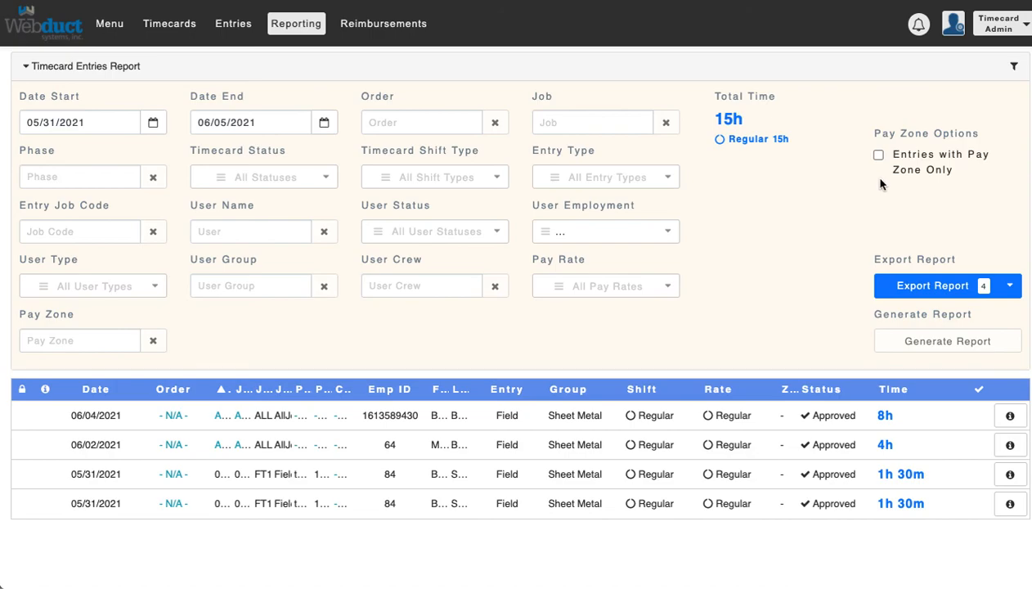
left_click(915, 289)
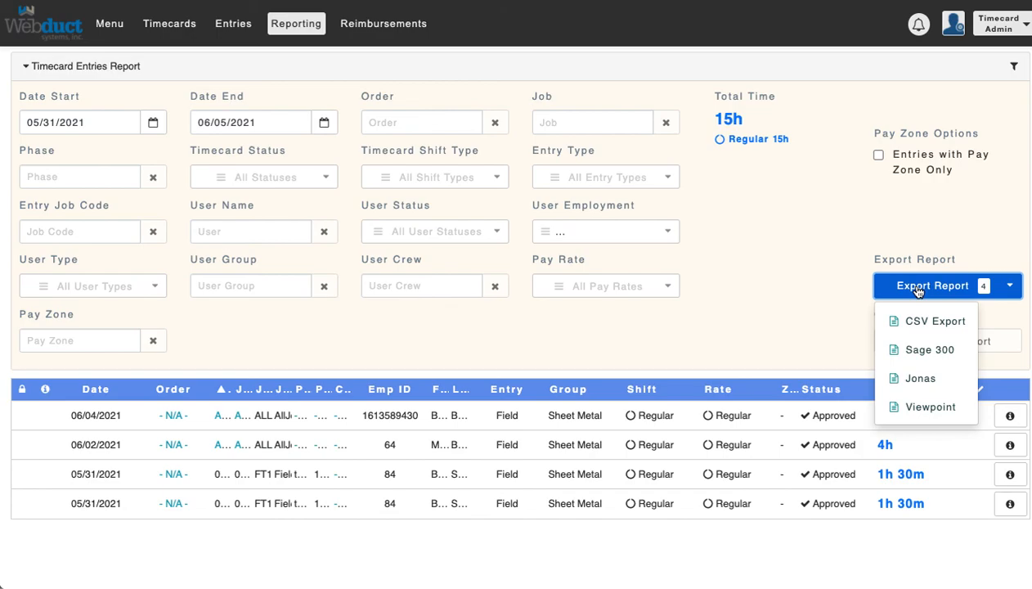
left_click(806, 208)
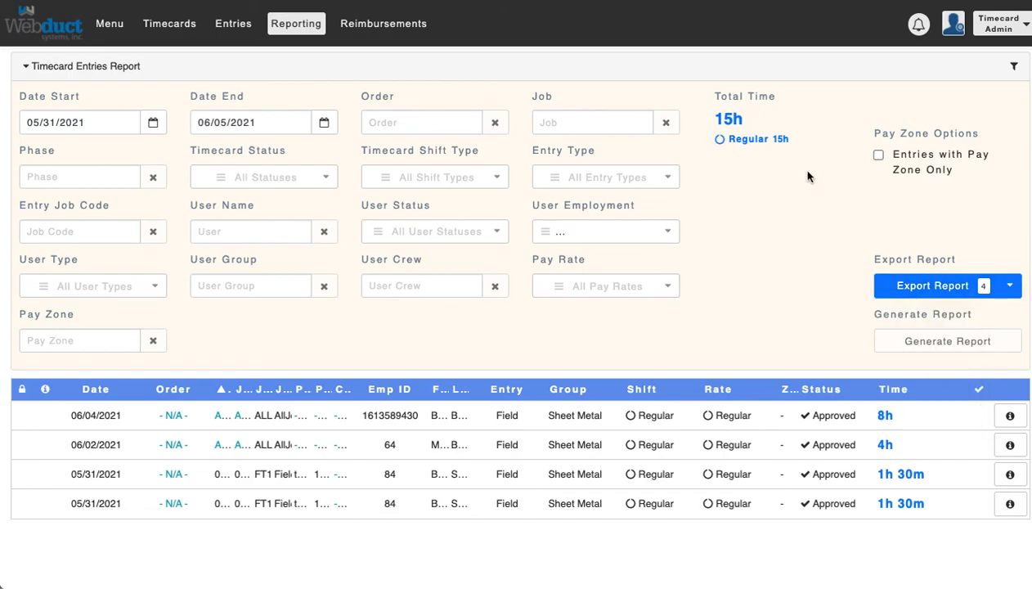